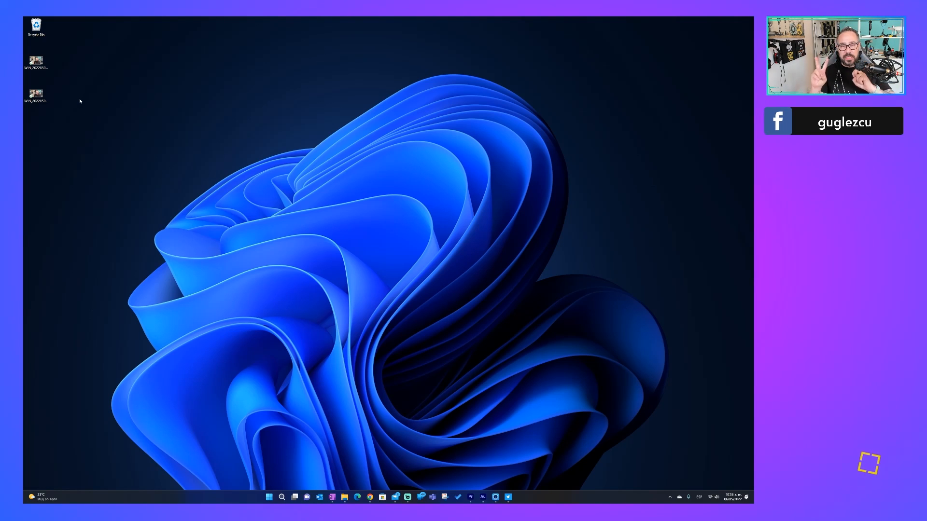
Switch to Adobe Premiere Pro and examine the silent stretch near the end of the first clip's waveform
{"action": "left_click", "coordinate": [471, 497]}
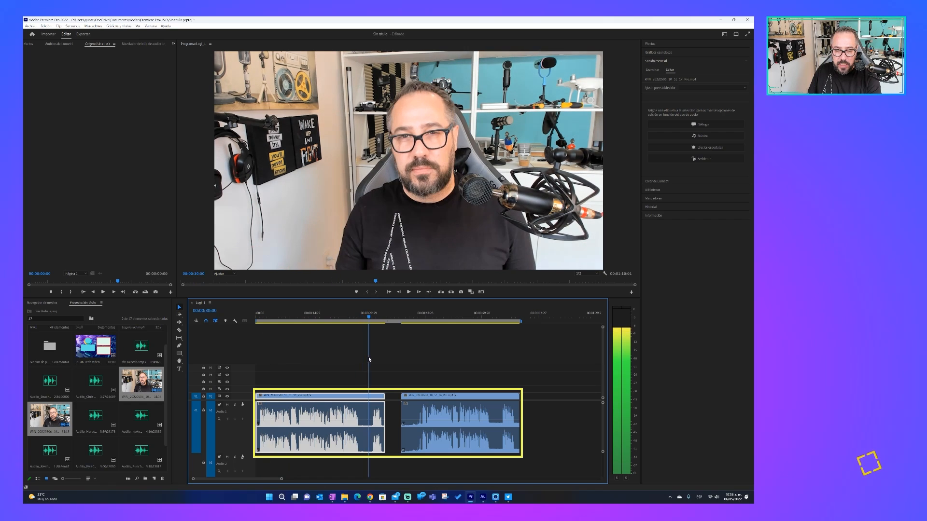
{"action": "left_click_drag", "start_coordinate": [603, 403], "coordinate": [603, 412]}
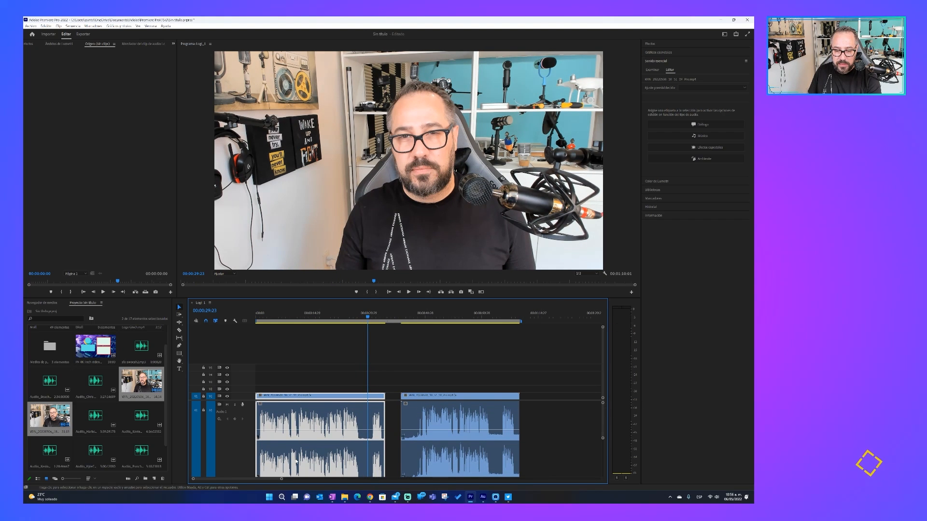
{"action": "left_click_drag", "start_coordinate": [281, 479], "coordinate": [271, 480]}
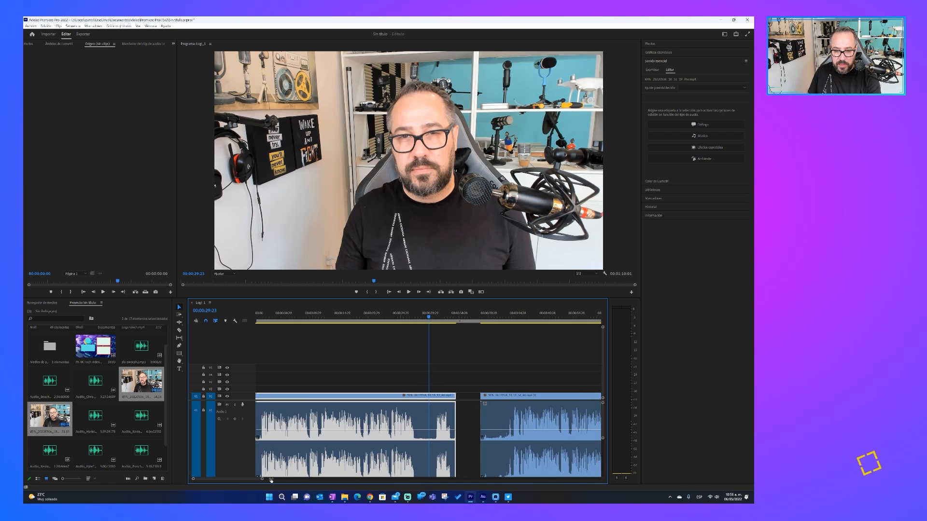
{"action": "scroll", "coordinate": [454, 425], "scroll_direction": "down", "scroll_amount": 2}
{"action": "scroll", "coordinate": [454, 424], "scroll_direction": "up", "scroll_amount": 1}
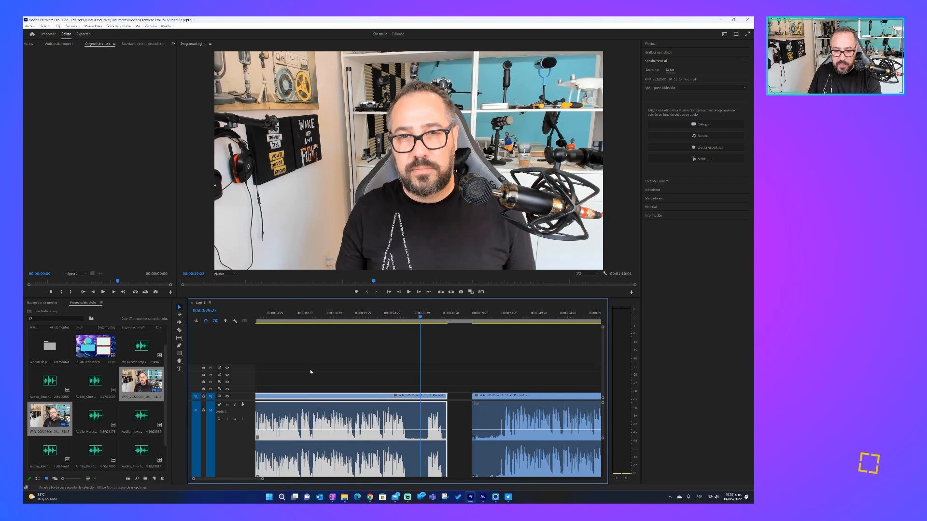
{"action": "scroll", "coordinate": [236, 400], "scroll_direction": "down", "scroll_amount": 2}
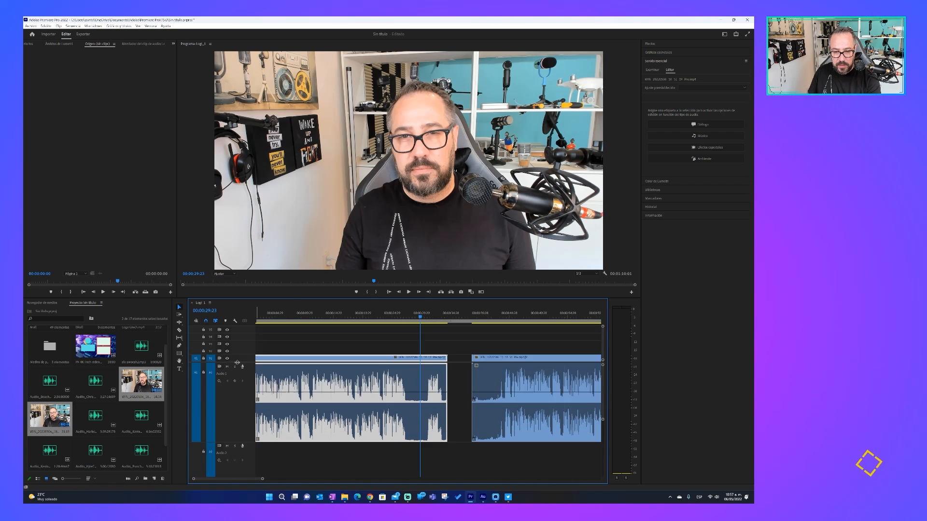
{"action": "left_click", "coordinate": [415, 405]}
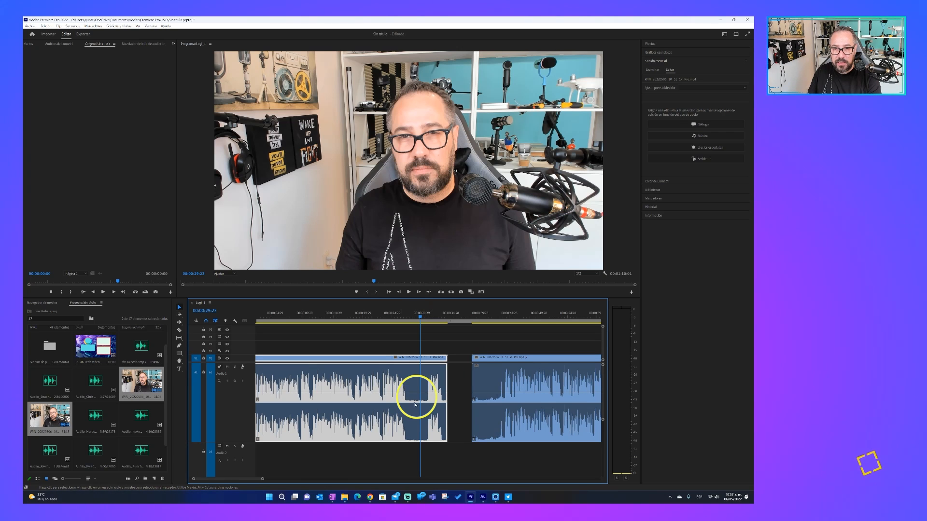
{"action": "left_click_drag", "start_coordinate": [421, 319], "coordinate": [418, 356]}
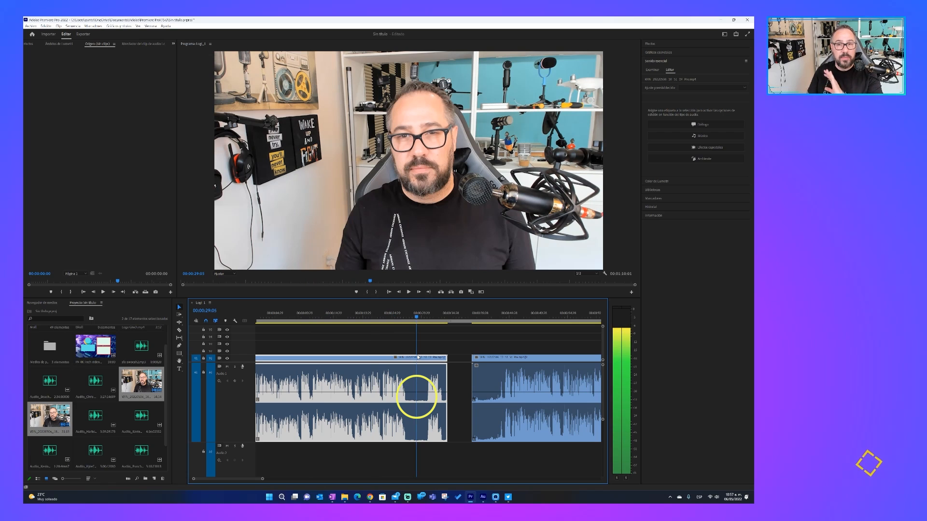
{"action": "key", "text": "Down"}
Assign the Dialogue (Diálogo) audio type to the second clip in the timeline
{"action": "left_click", "coordinate": [531, 386]}
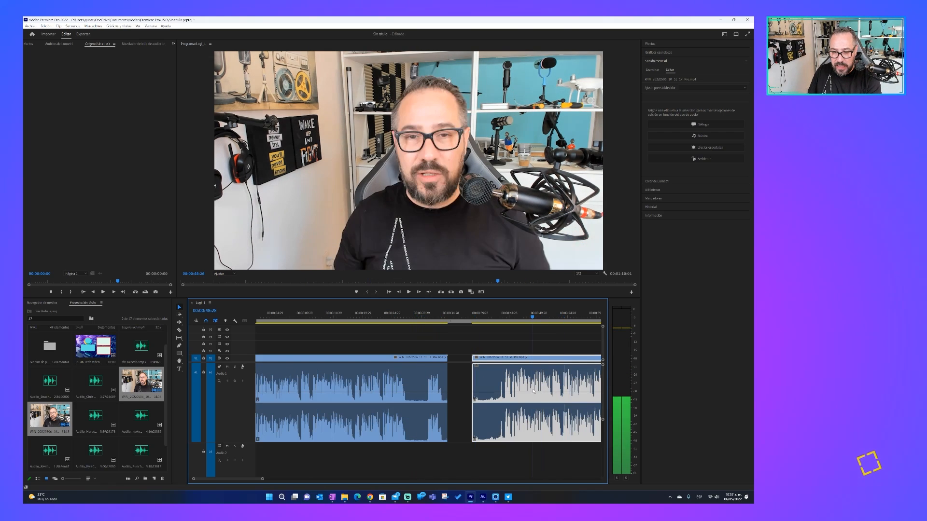
{"action": "left_click_drag", "start_coordinate": [232, 481], "coordinate": [243, 481]}
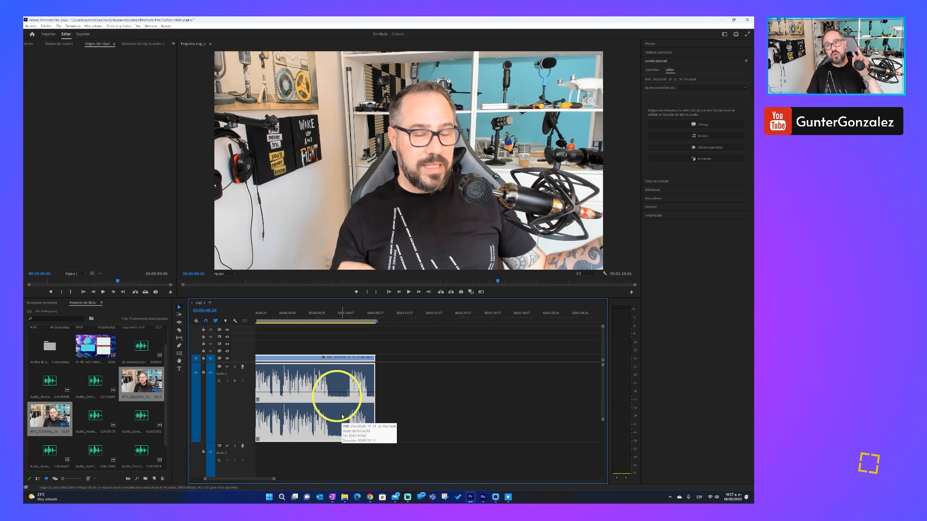
{"action": "left_click", "coordinate": [655, 62]}
{"action": "left_click", "coordinate": [702, 124]}
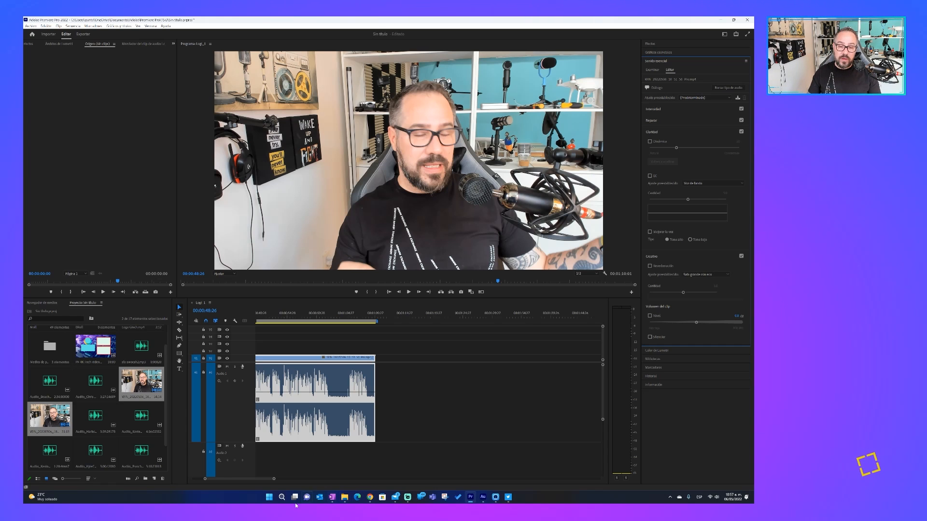
Send the first timeline clip to Adobe Audition for audio editing
{"action": "left_click_drag", "start_coordinate": [256, 480], "coordinate": [192, 481]}
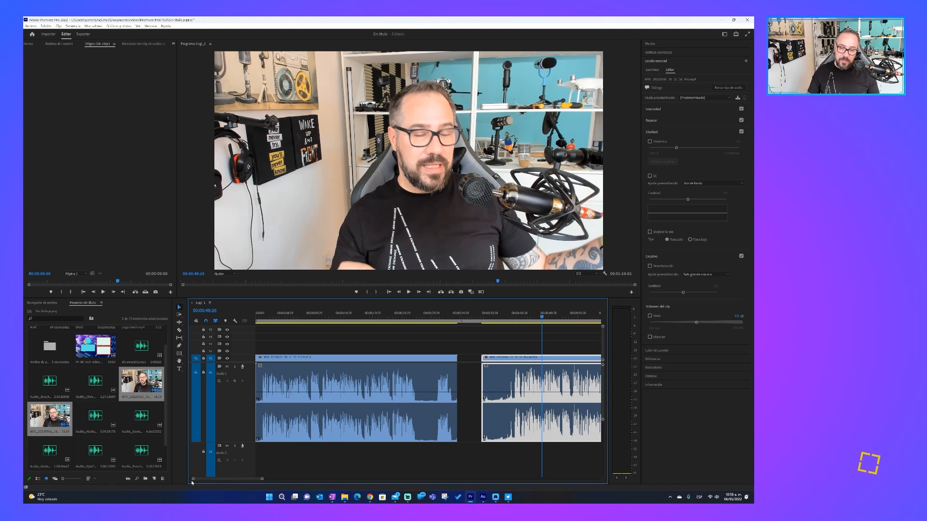
{"action": "left_click", "coordinate": [367, 420]}
{"action": "right_click", "coordinate": [349, 426]}
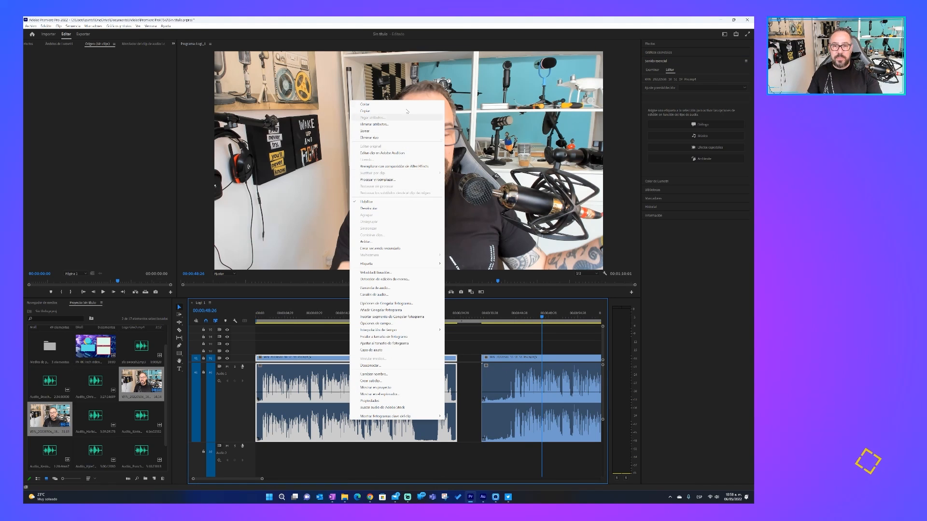
{"action": "left_click", "coordinate": [381, 153]}
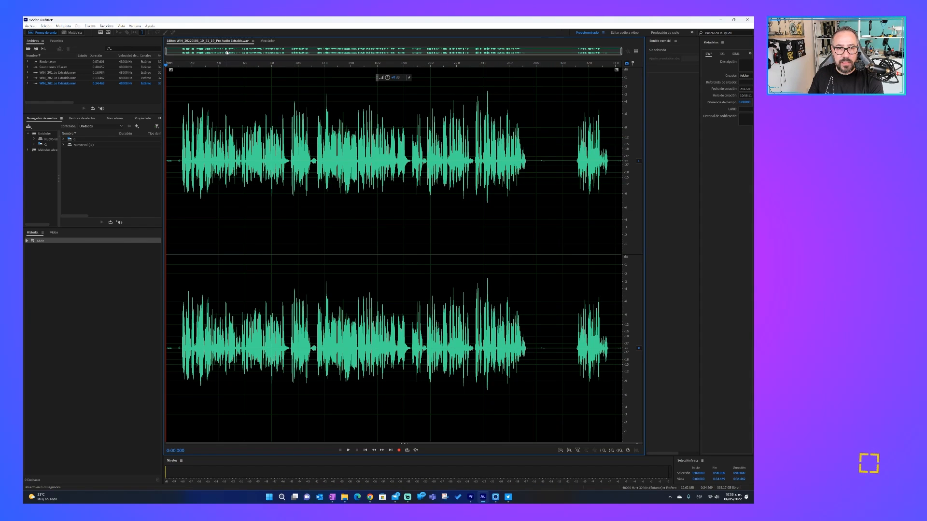
Capture a noise print from the silent stretch starting at about 0:27.5, just before the last spoken section
{"action": "left_click_drag", "start_coordinate": [535, 163], "coordinate": [573, 420]}
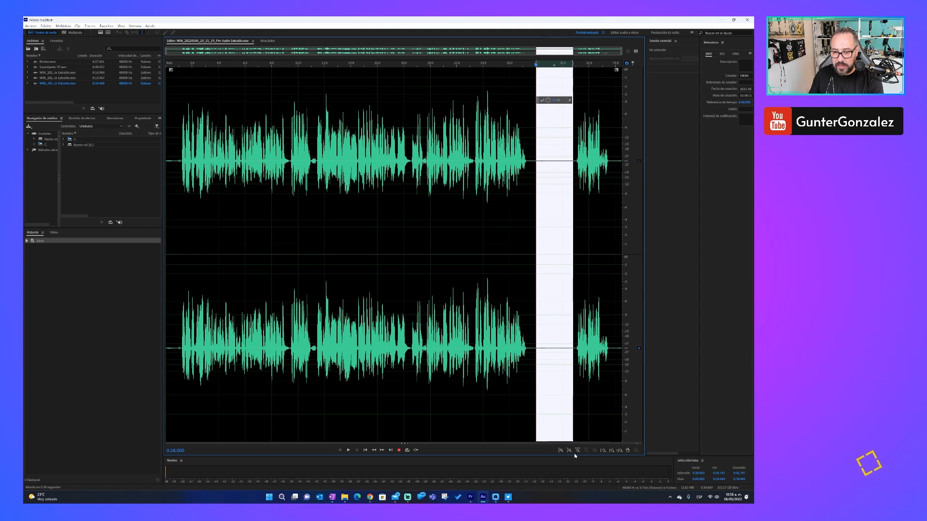
{"action": "left_click", "coordinate": [578, 450]}
{"action": "left_click", "coordinate": [578, 450]}
{"action": "left_click", "coordinate": [578, 450]}
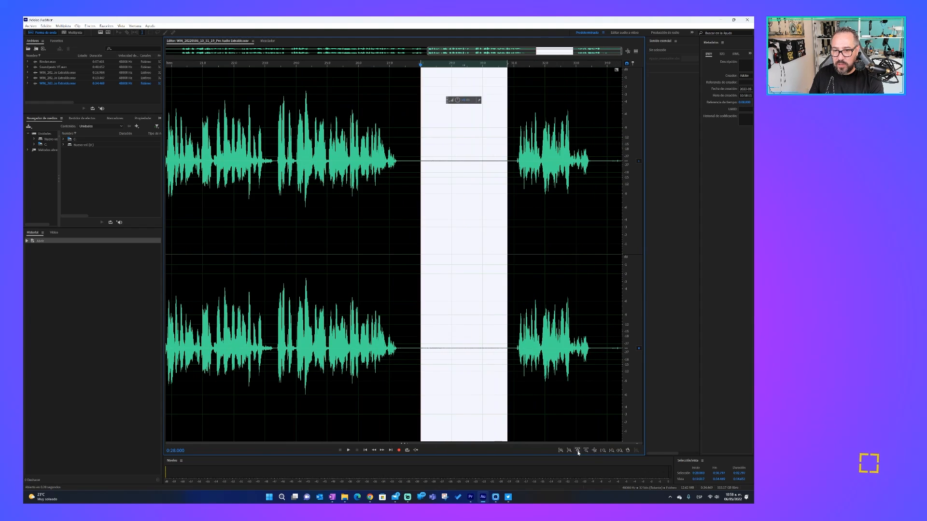
{"action": "left_click", "coordinate": [561, 450]}
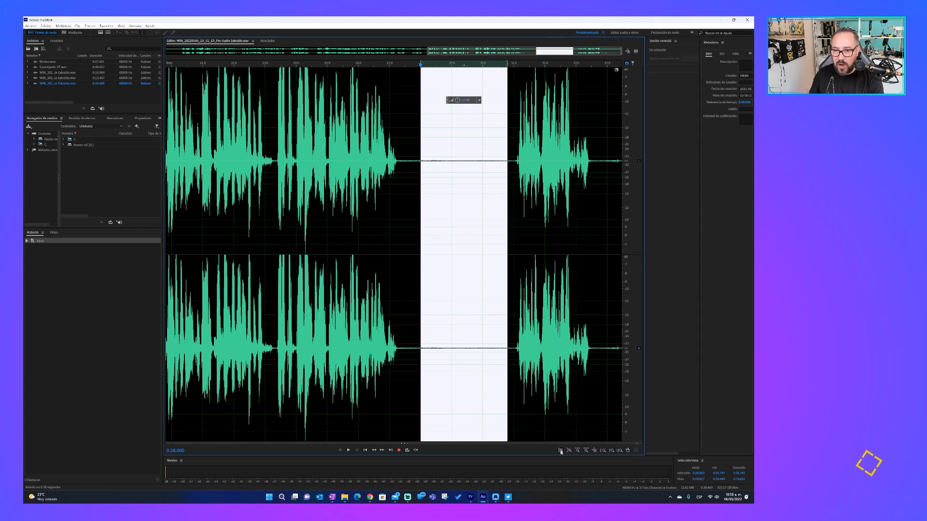
{"action": "left_click", "coordinate": [560, 451]}
{"action": "left_click_drag", "start_coordinate": [405, 145], "coordinate": [511, 172]}
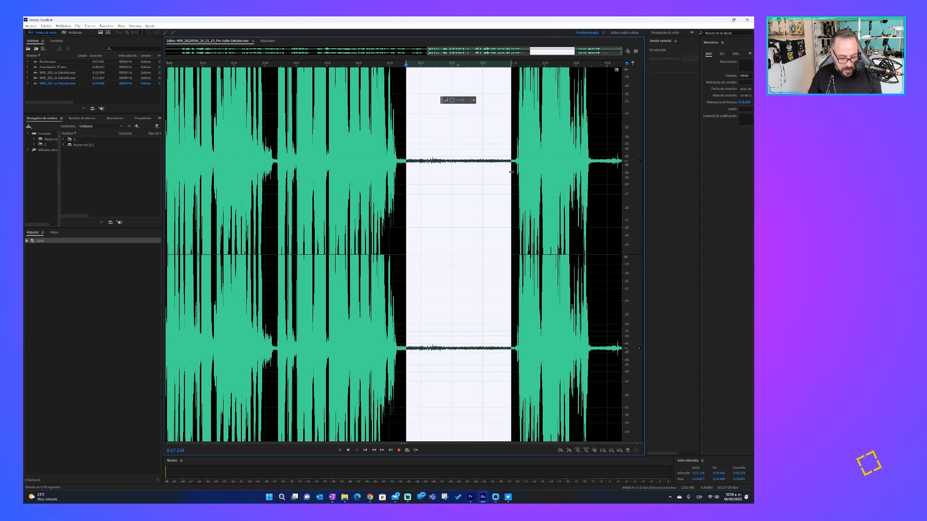
{"action": "key", "text": "shift+p"}
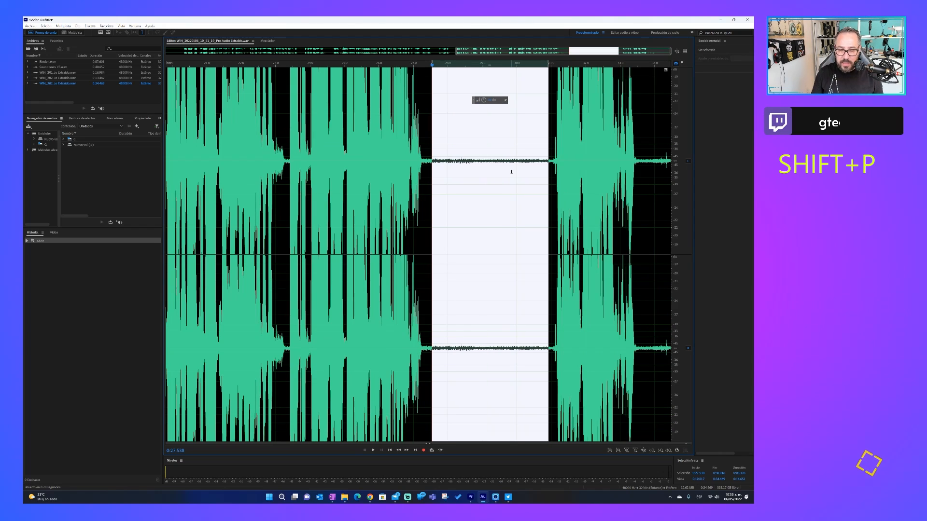
Open the Noise Reduction effect, review its scale and channel options, and select the entire file
{"action": "key", "text": "ctrl+shift+p"}
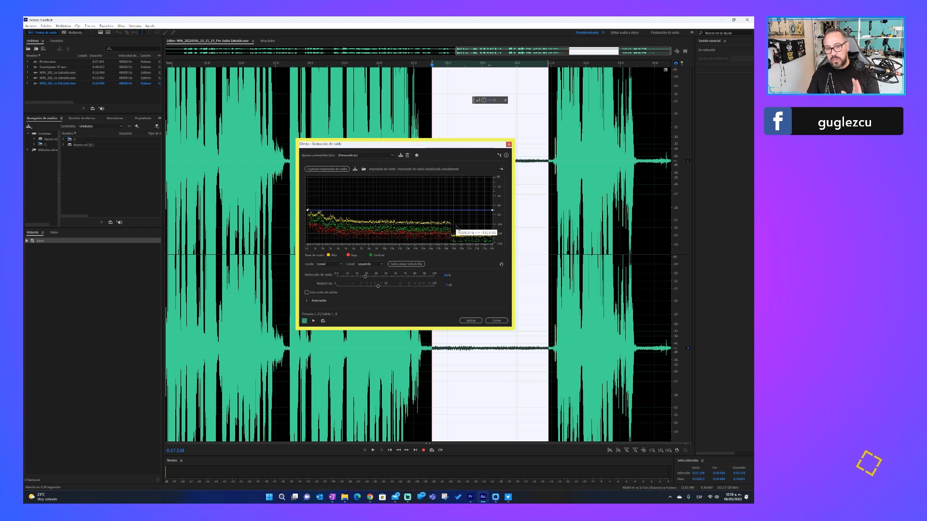
{"action": "left_click", "coordinate": [326, 264]}
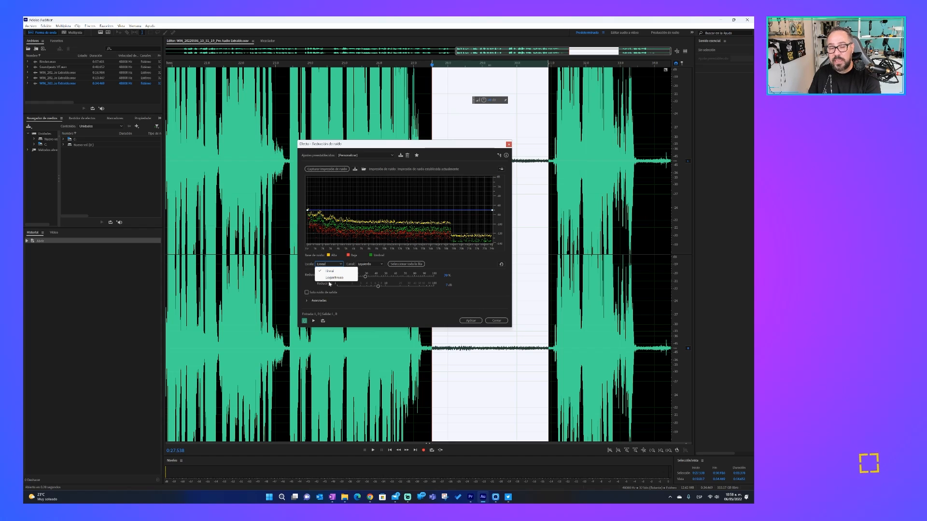
{"action": "left_click", "coordinate": [378, 266]}
{"action": "left_click", "coordinate": [378, 265]}
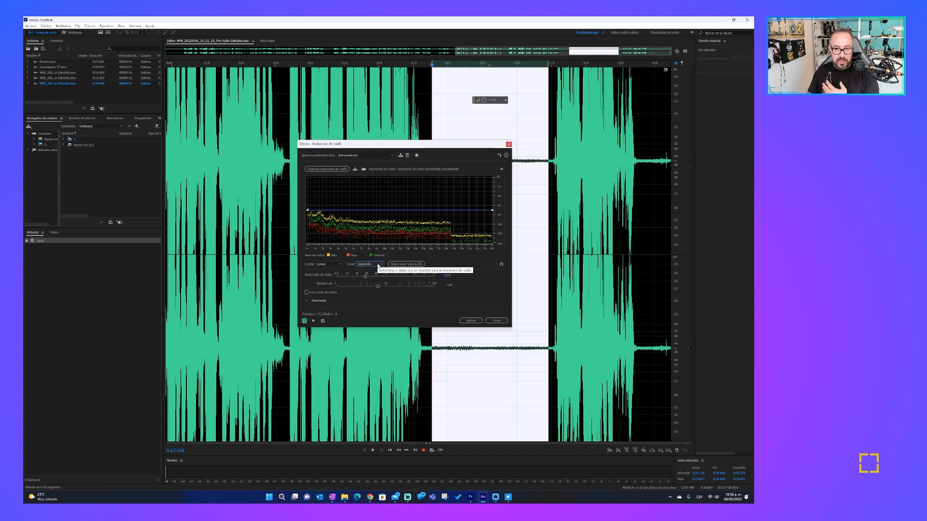
{"action": "left_click", "coordinate": [413, 264]}
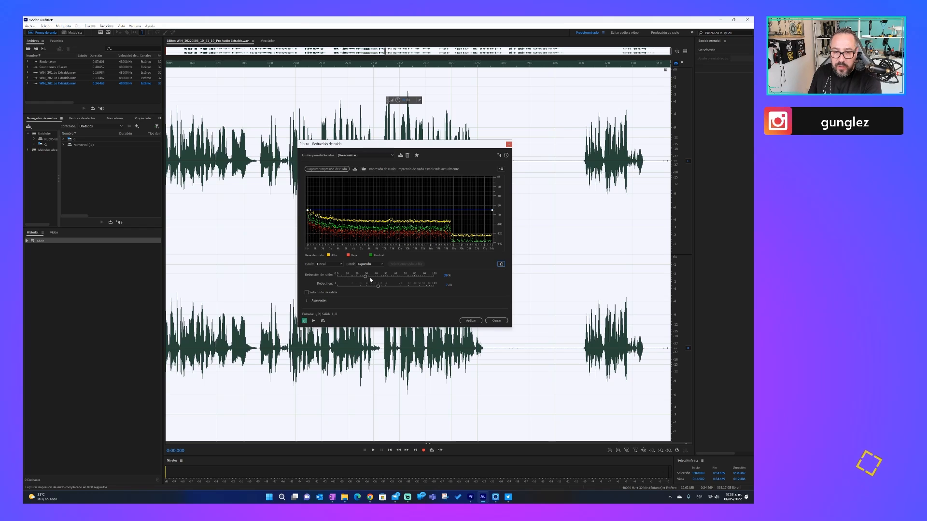
Apply noise reduction slightly above 30 % with a reduction of about 7 dB, and save the audio file
{"action": "mouse_move", "coordinate": [366, 277]}
{"action": "left_mouse_down"}
{"action": "mouse_move", "coordinate": [379, 279]}
{"action": "mouse_move", "coordinate": [354, 280]}
{"action": "mouse_move", "coordinate": [436, 282]}
{"action": "mouse_move", "coordinate": [371, 277]}
{"action": "left_mouse_up"}
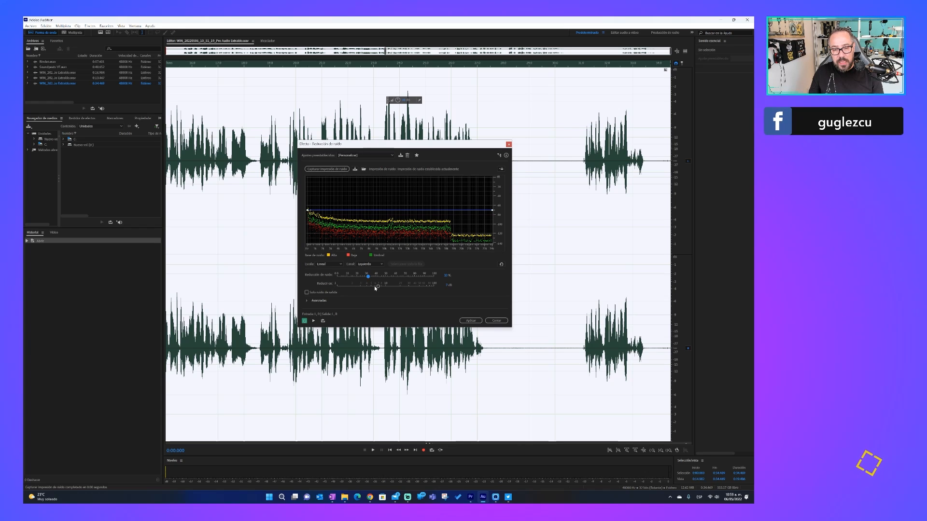
{"action": "left_click_drag", "start_coordinate": [414, 288], "coordinate": [385, 290]}
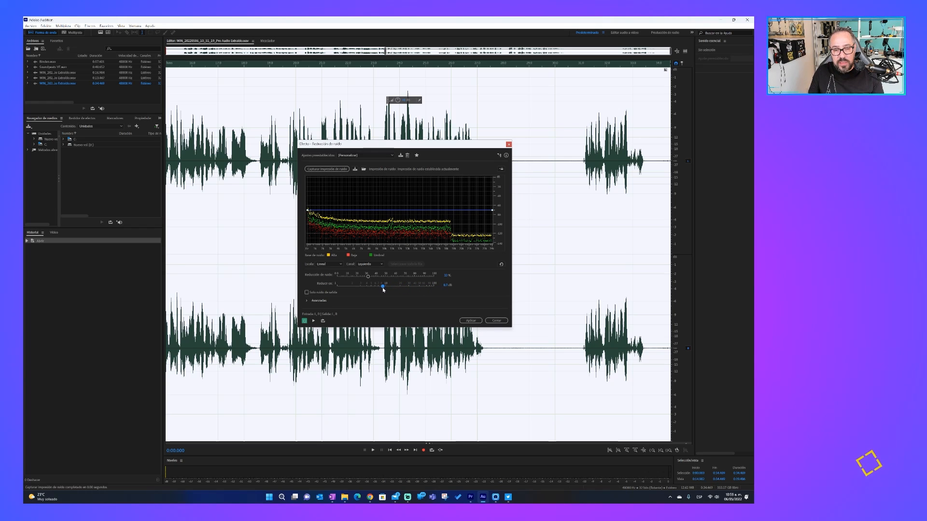
{"action": "left_click_drag", "start_coordinate": [381, 289], "coordinate": [379, 289]}
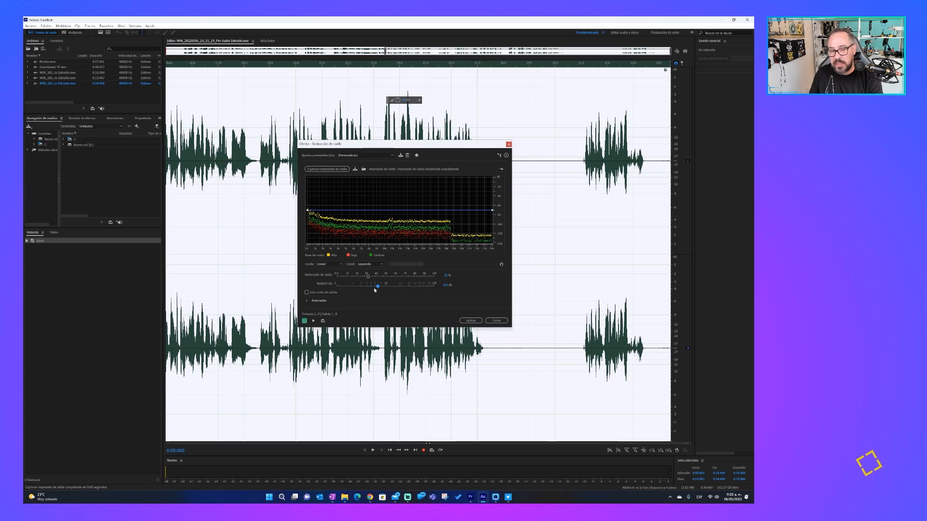
{"action": "left_click", "coordinate": [306, 301]}
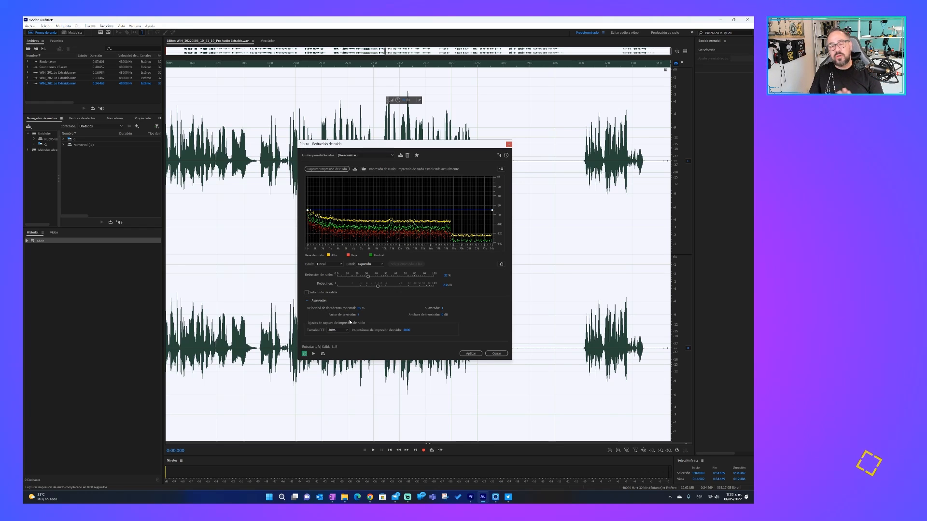
{"action": "left_click", "coordinate": [471, 353]}
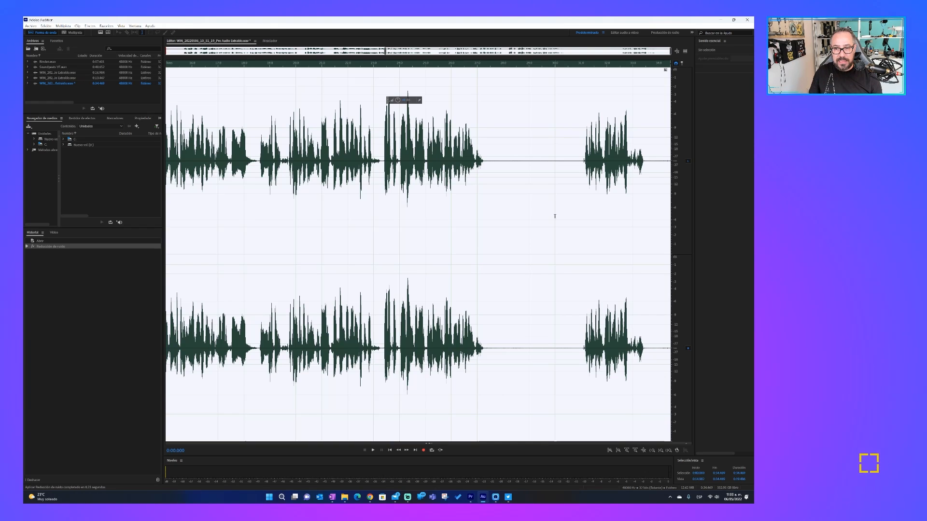
{"action": "key", "text": "ctrl+s"}
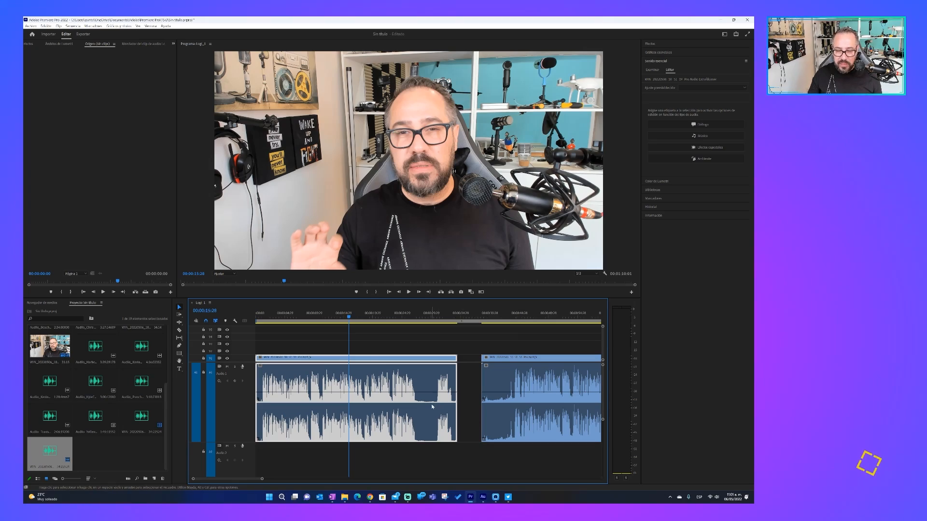
Check the cleaned first clip in Premiere Pro by playing through its silent stretch
{"action": "left_click_drag", "start_coordinate": [350, 329], "coordinate": [417, 344]}
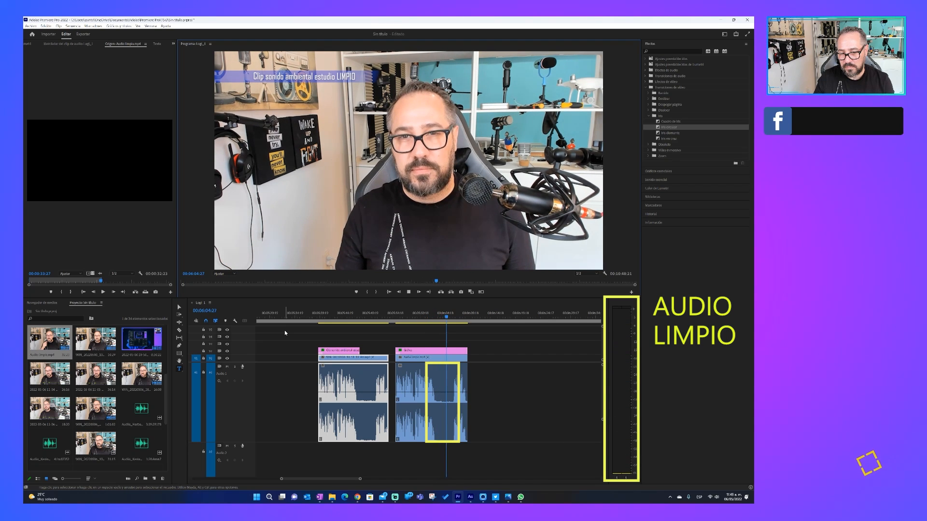
{"action": "key", "text": "space"}
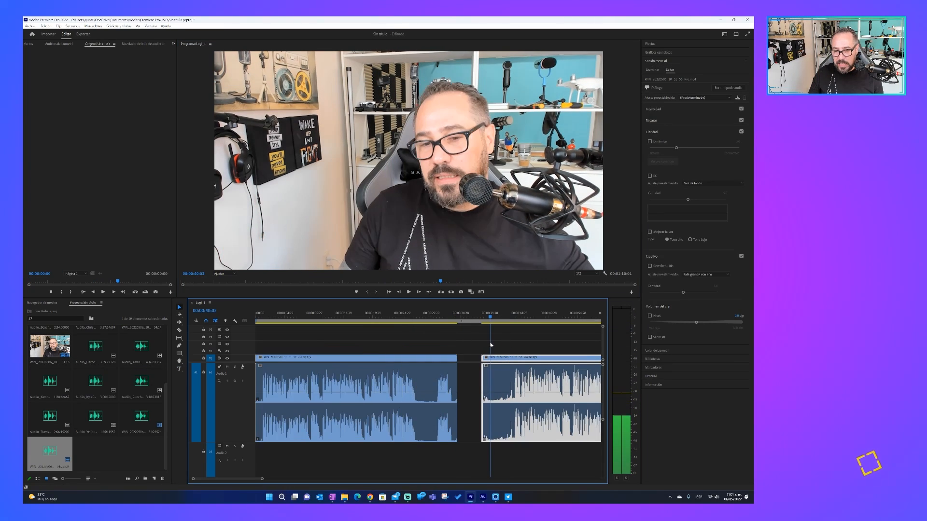
Send the second timeline clip to Adobe Audition for audio editing
{"action": "left_click_drag", "start_coordinate": [615, 375], "coordinate": [544, 406]}
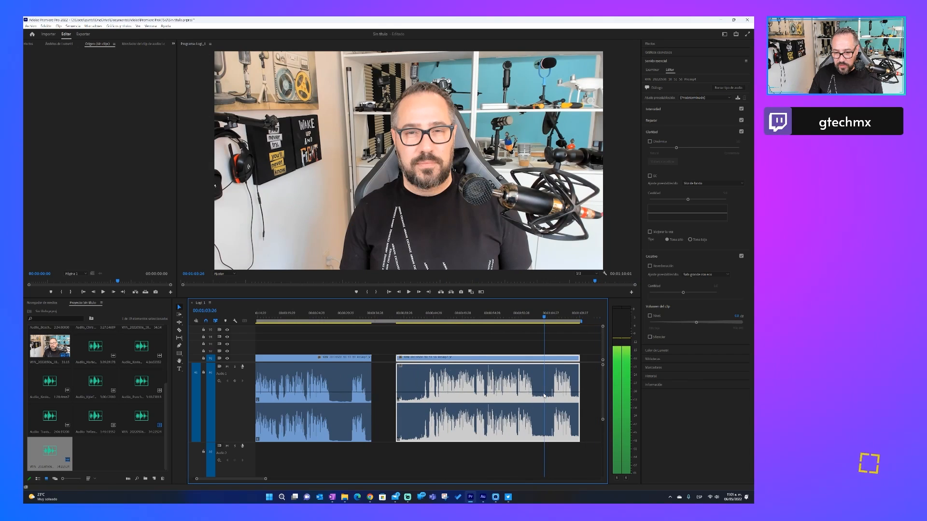
{"action": "right_click", "coordinate": [539, 406]}
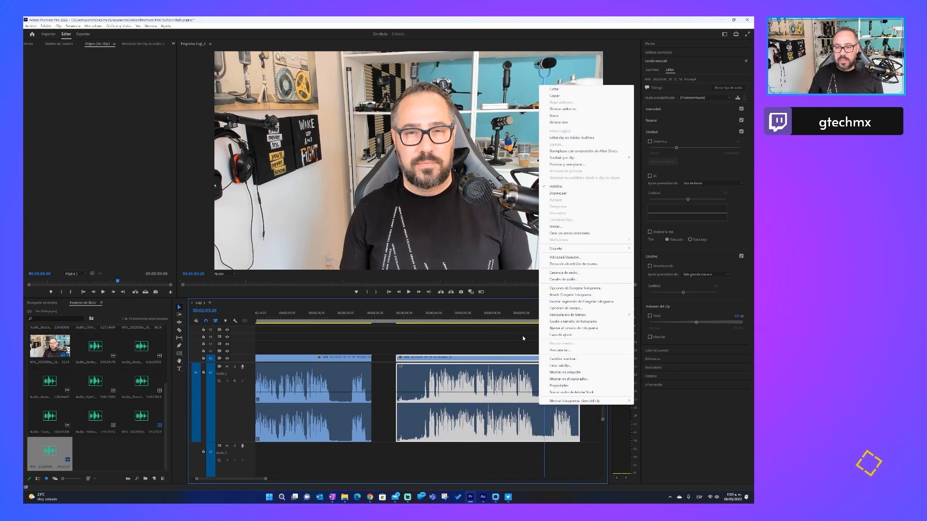
{"action": "right_click", "coordinate": [508, 380]}
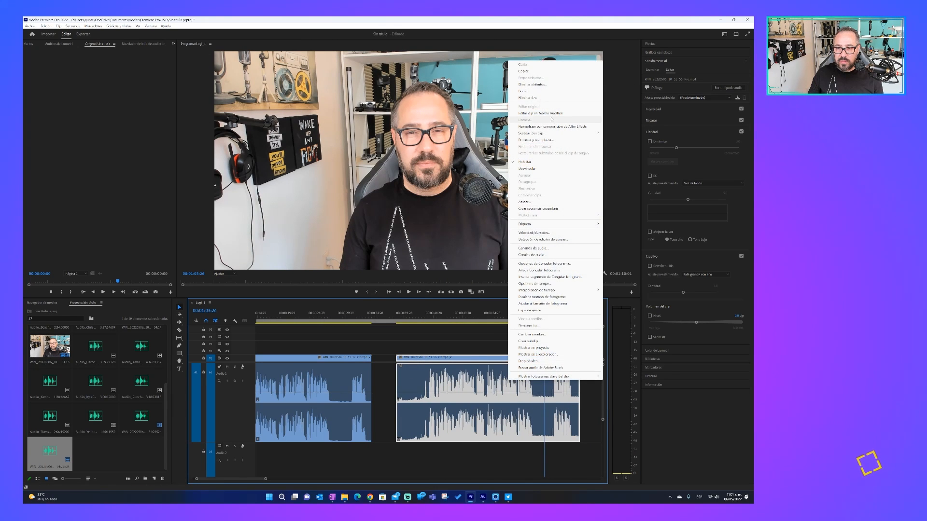
{"action": "left_click", "coordinate": [550, 114]}
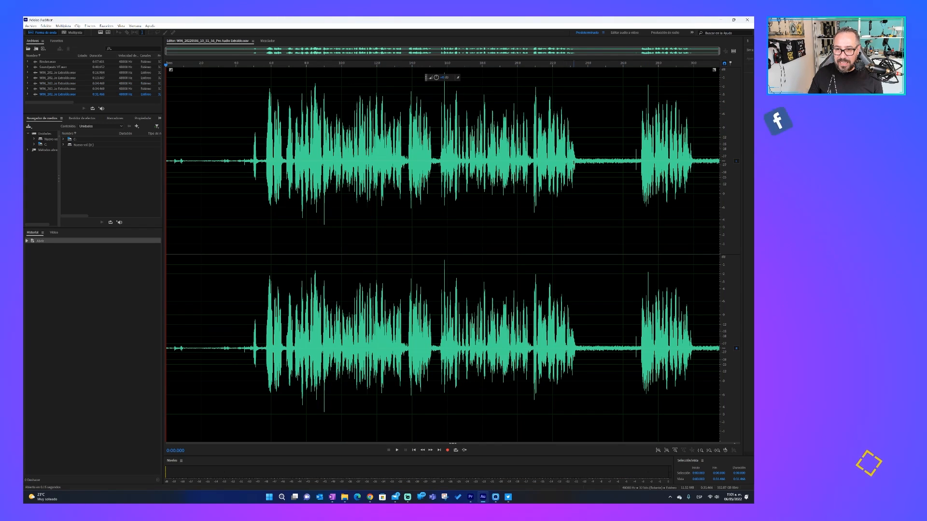
Capture a noise print from the silent stretch before the last spoken phrase and apply Noise Reduction to the entire file
{"action": "left_click_drag", "start_coordinate": [577, 162], "coordinate": [631, 176]}
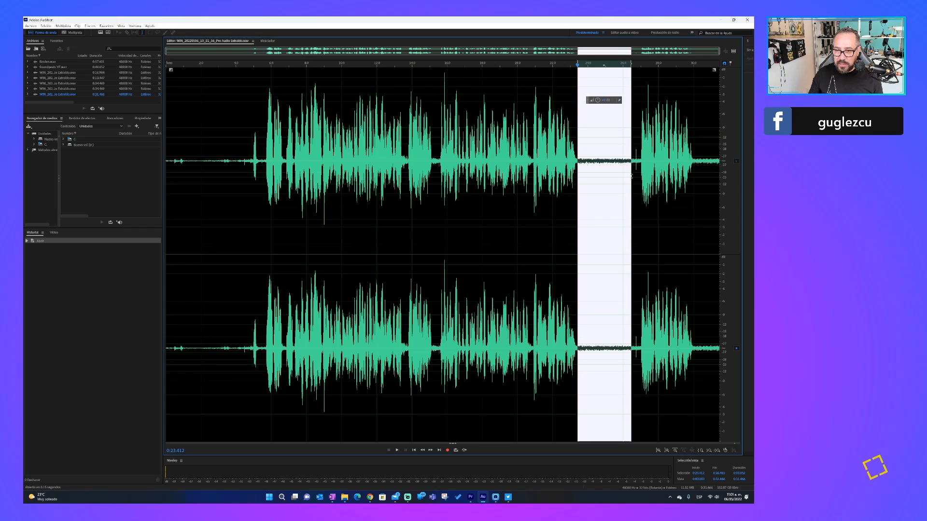
{"action": "key", "text": "shift+p"}
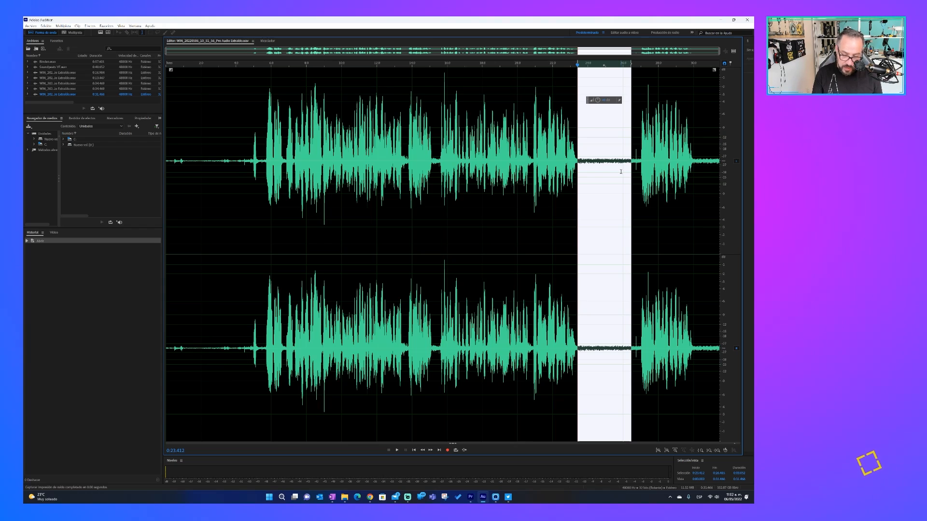
{"action": "key", "text": "ctrl+shift+p"}
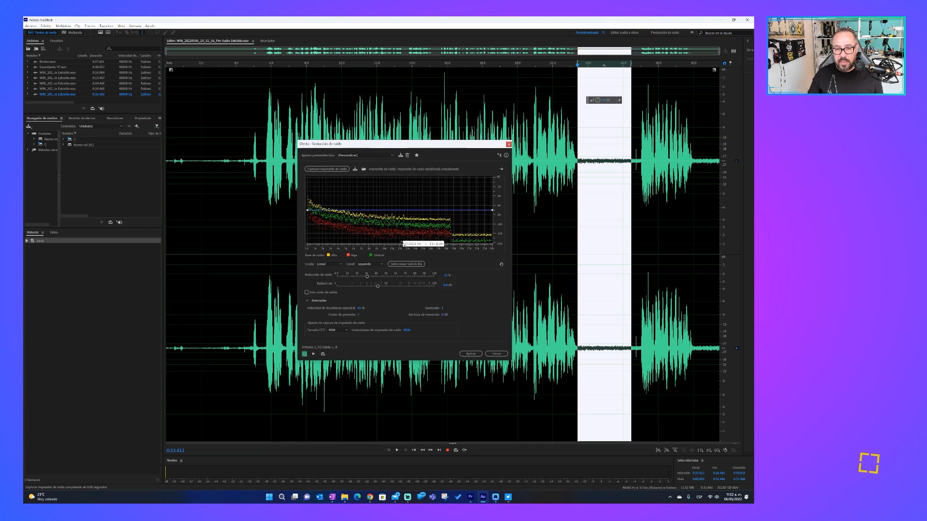
{"action": "left_click", "coordinate": [402, 264]}
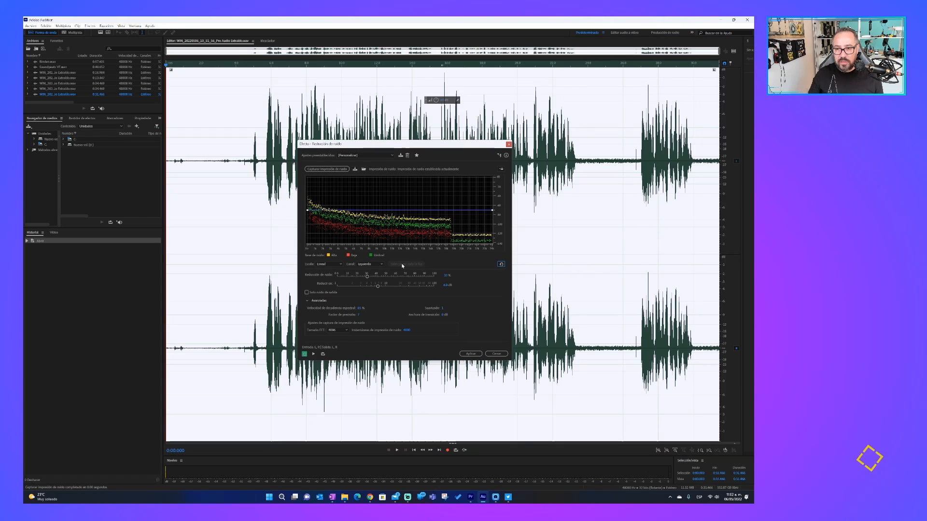
{"action": "left_click", "coordinate": [471, 356]}
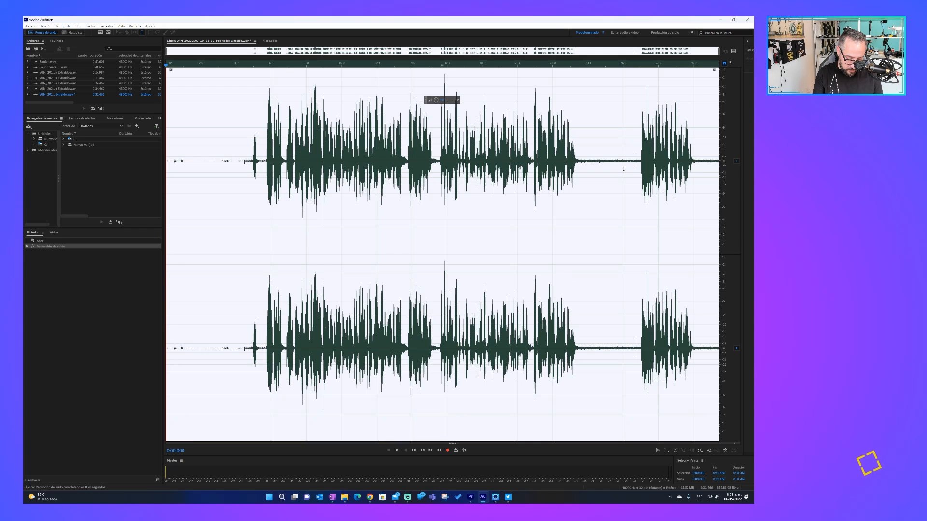
Capture a new noise print from the same silent stretch and raise the noise reduction amount to about 46 %
{"action": "key", "text": "shift+p"}
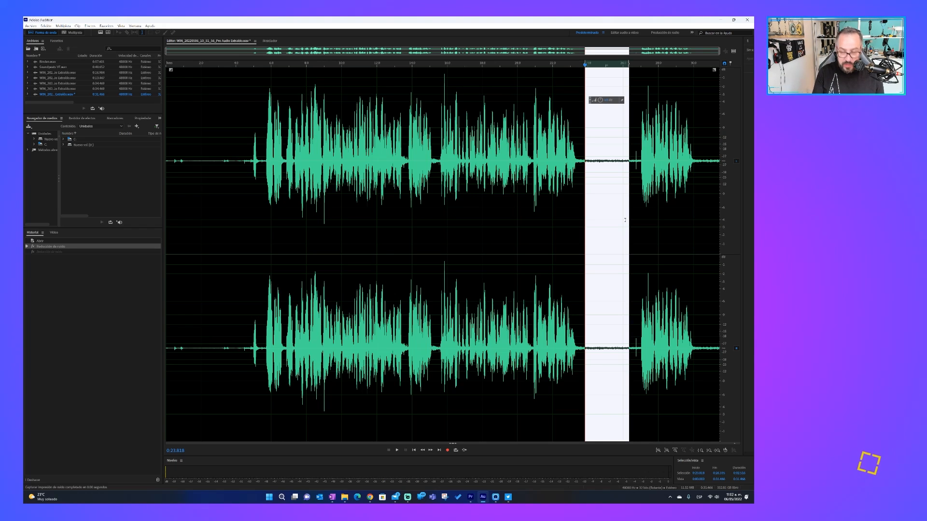
{"action": "key", "text": "ctrl+shift+p"}
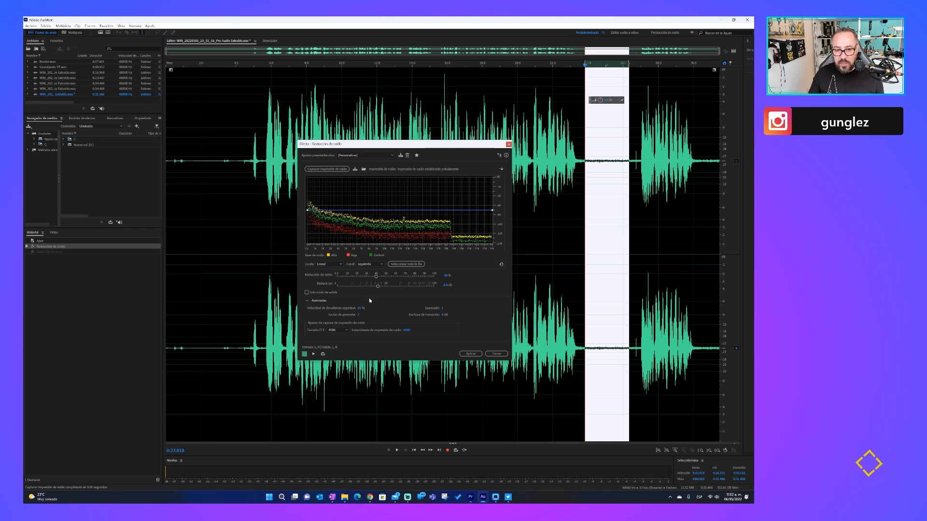
{"action": "left_click_drag", "start_coordinate": [374, 279], "coordinate": [385, 281]}
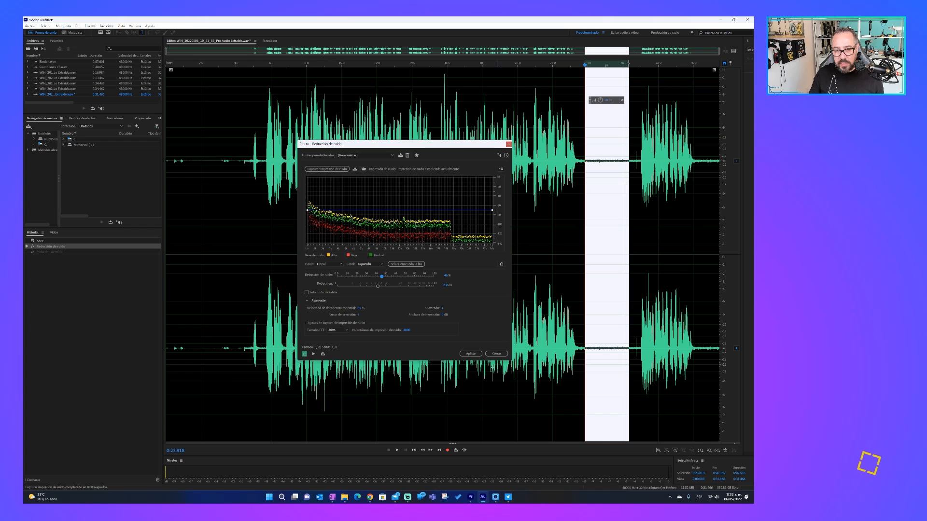
Apply the second noise reduction pass to the entire file and save the audio
{"action": "left_click", "coordinate": [422, 266]}
{"action": "left_click", "coordinate": [470, 353]}
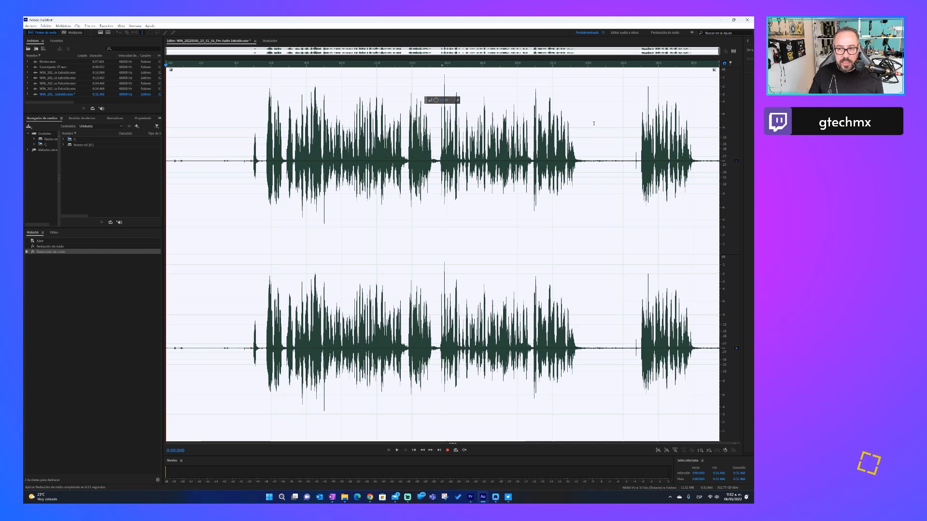
{"action": "key", "text": "ctrl+s"}
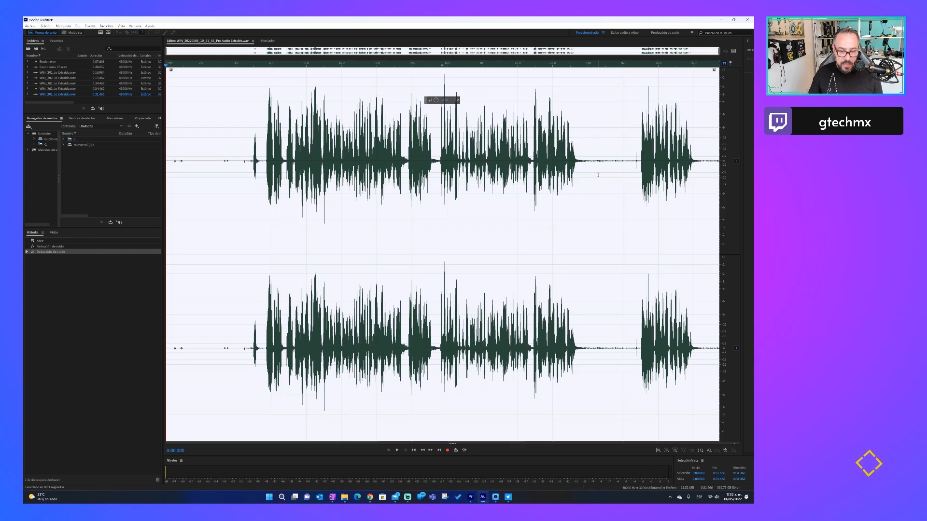
Switch to Premiere Pro and play the second clip's silent stretch to check the cleaned audio
{"action": "key", "text": "alt+Tab"}
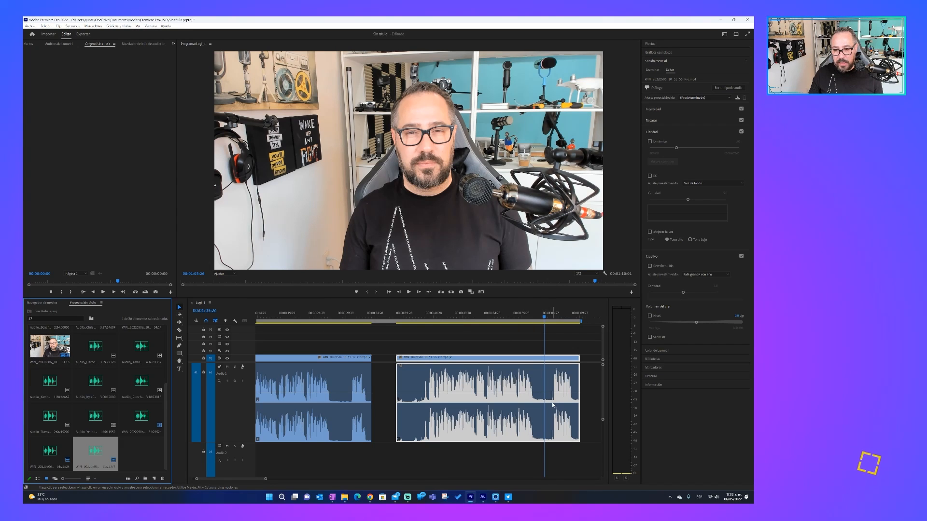
{"action": "left_click_drag", "start_coordinate": [549, 312], "coordinate": [425, 337]}
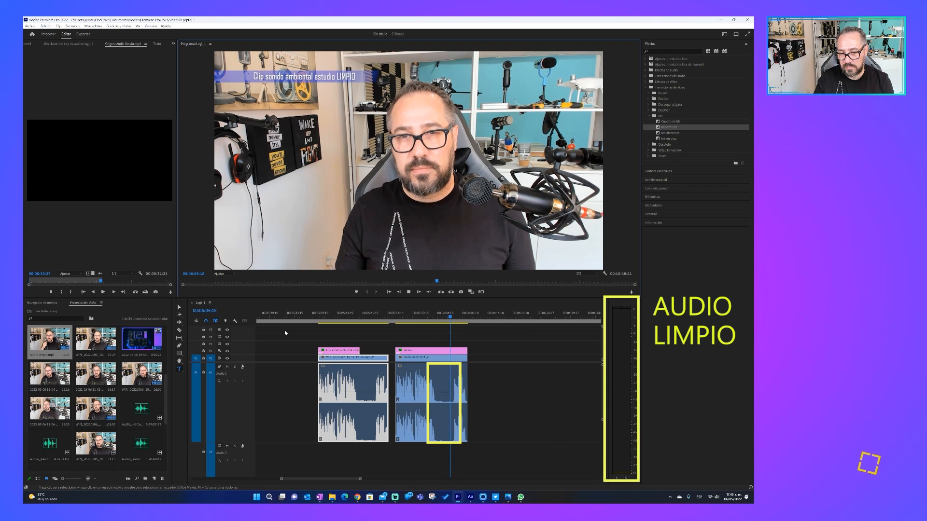
{"action": "key", "text": "space"}
{"action": "key", "text": "space"}
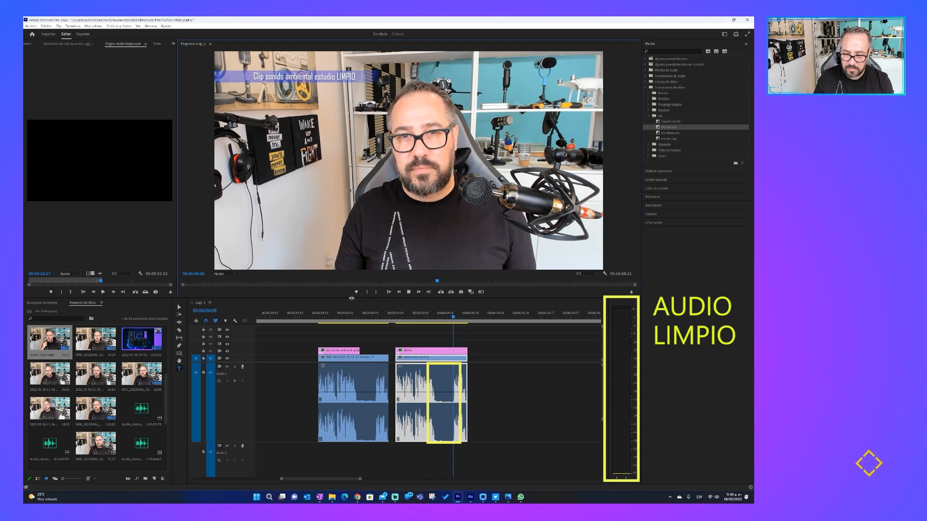
{"action": "key", "text": "space"}
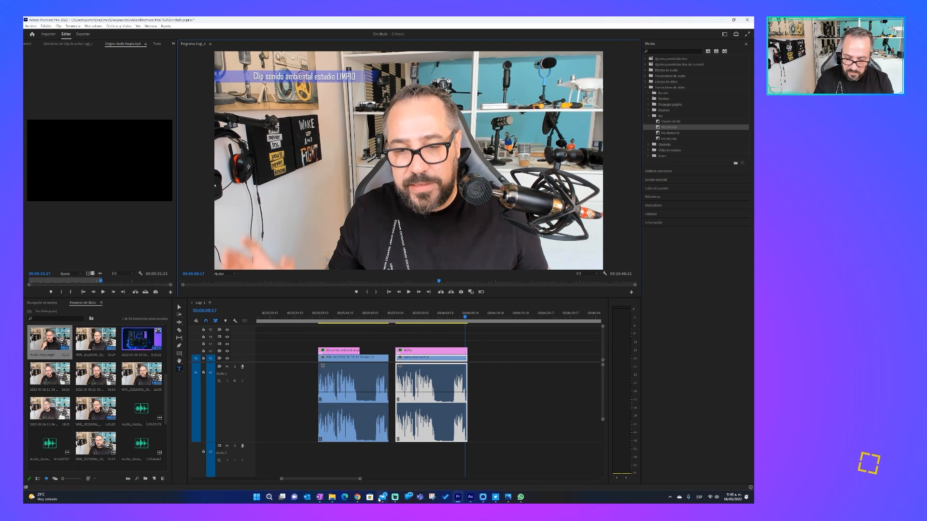
Return to Adobe Audition and minimize its window to show the desktop
{"action": "left_click", "coordinate": [381, 497]}
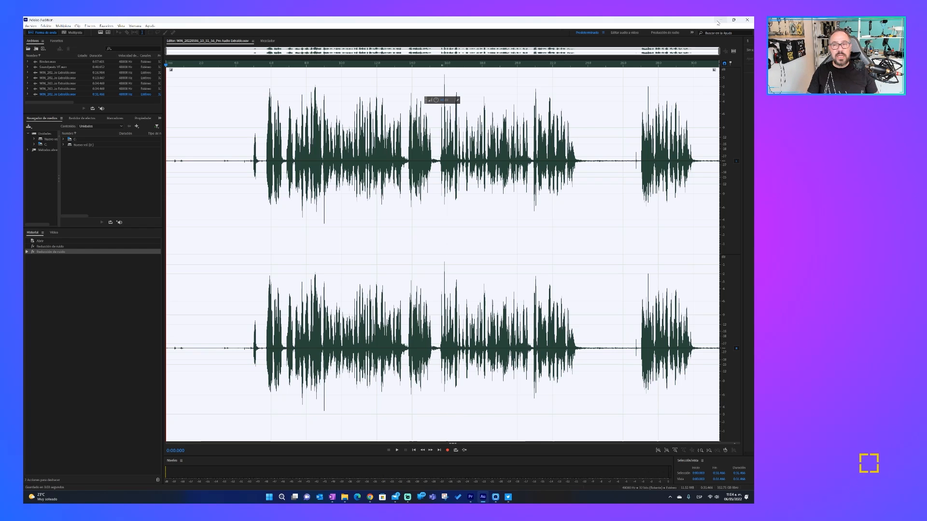
{"action": "left_click", "coordinate": [718, 21]}
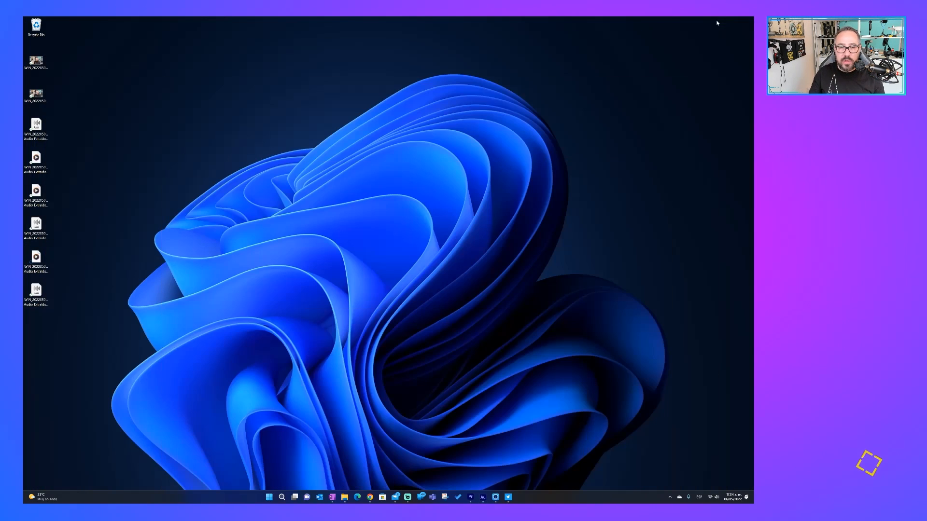